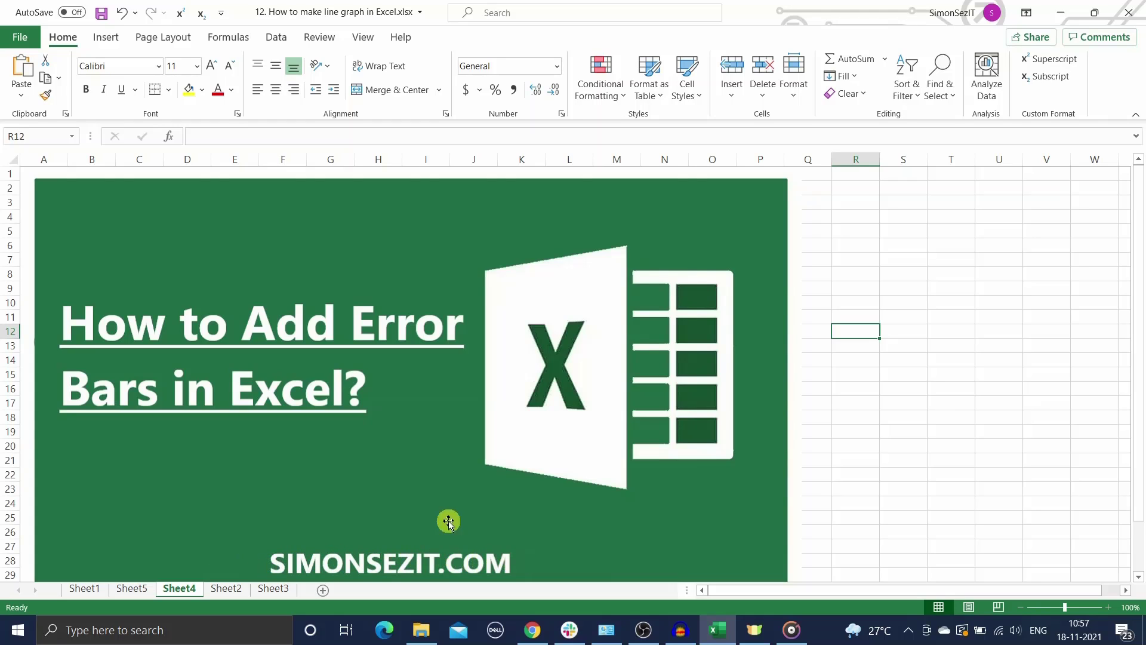
- Select the title picture on Sheet4, then move to Sheet5 to view the Profit chart
click(316, 480)
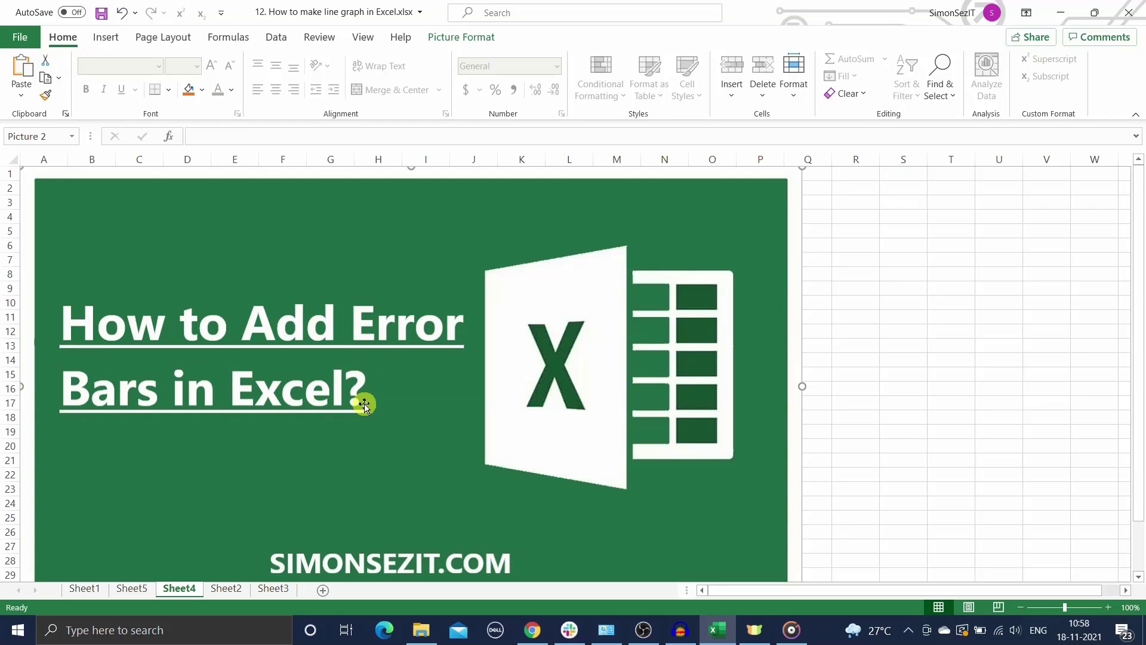
click(132, 588)
click(804, 319)
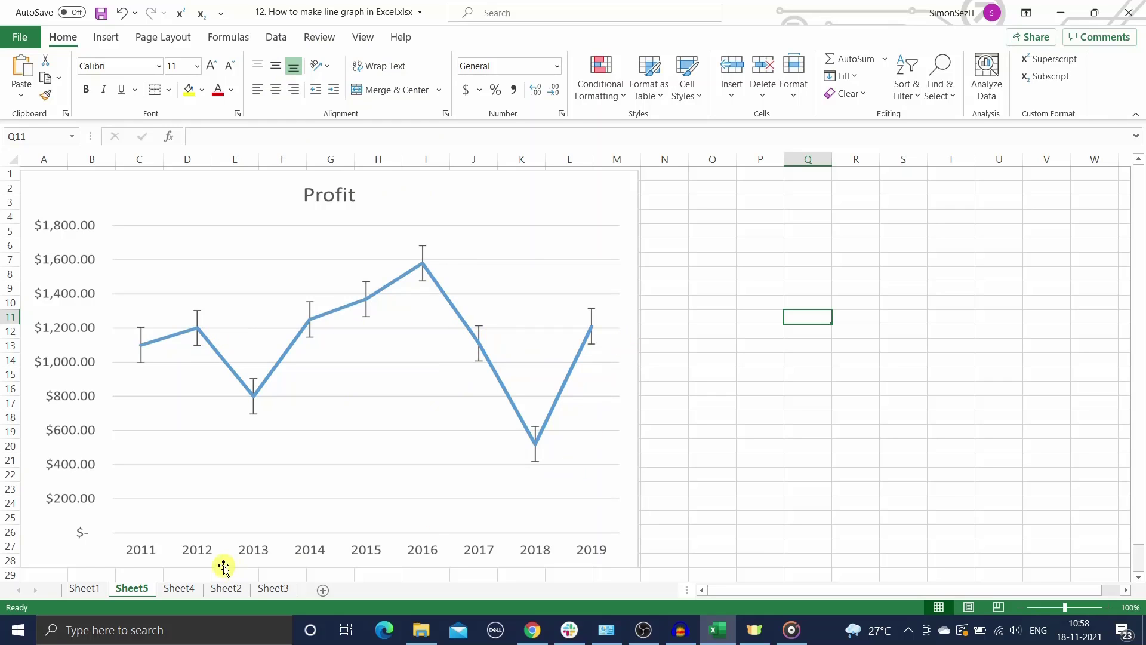
- On Sheet1, select the Games chart and add Standard Error bars from Chart Elements
click(84, 588)
click(399, 535)
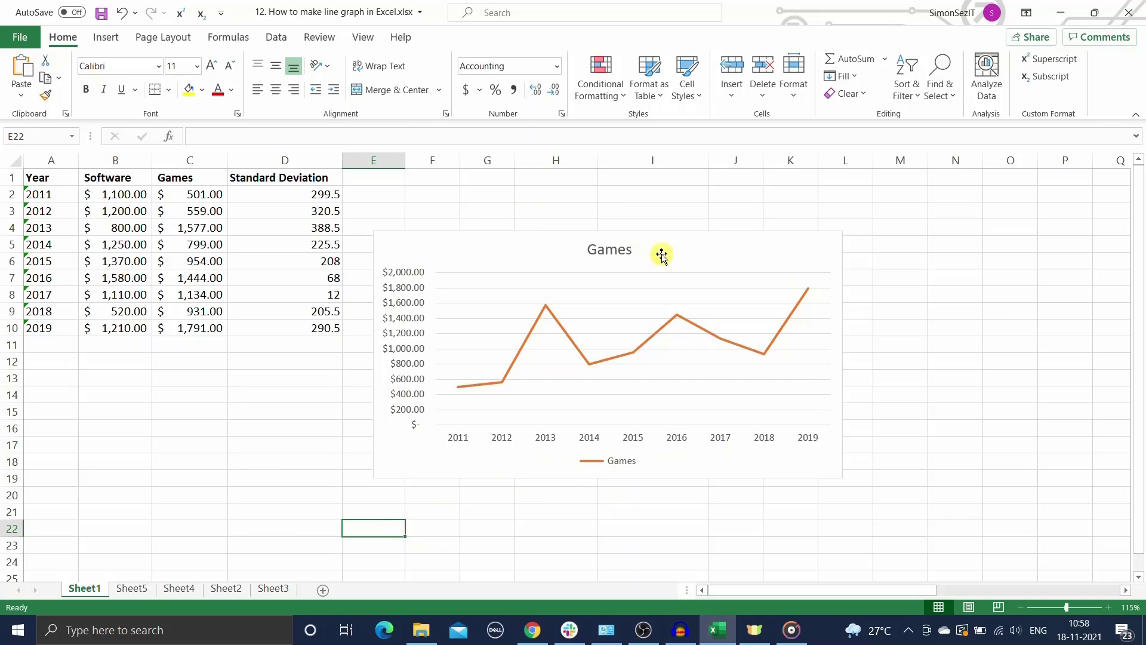
click(717, 254)
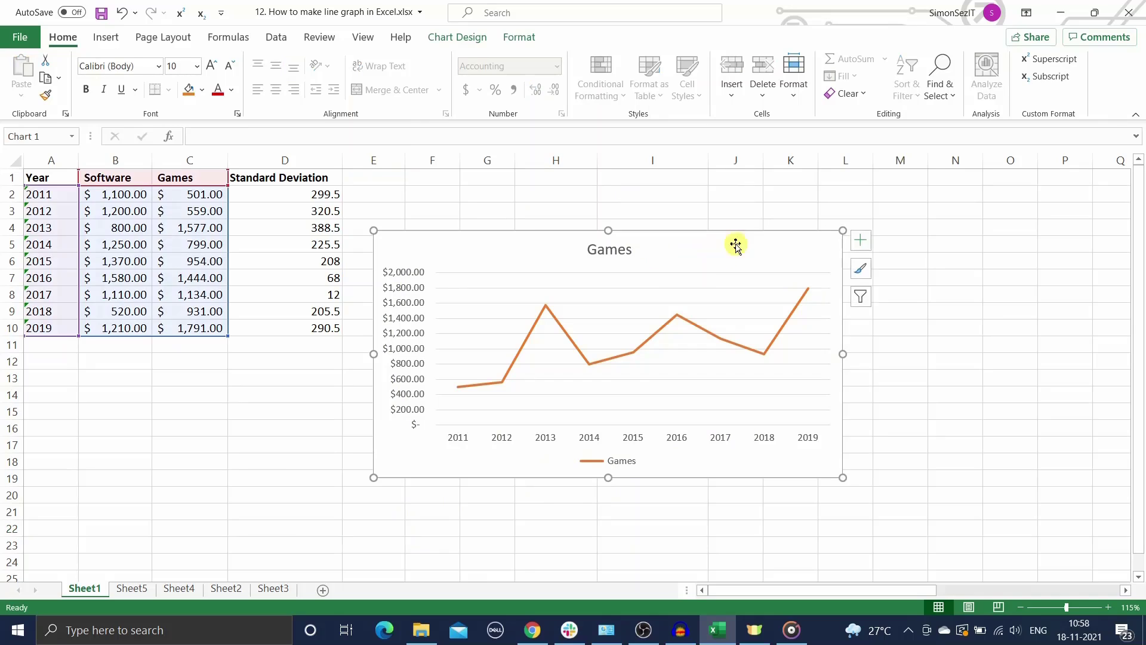
click(866, 243)
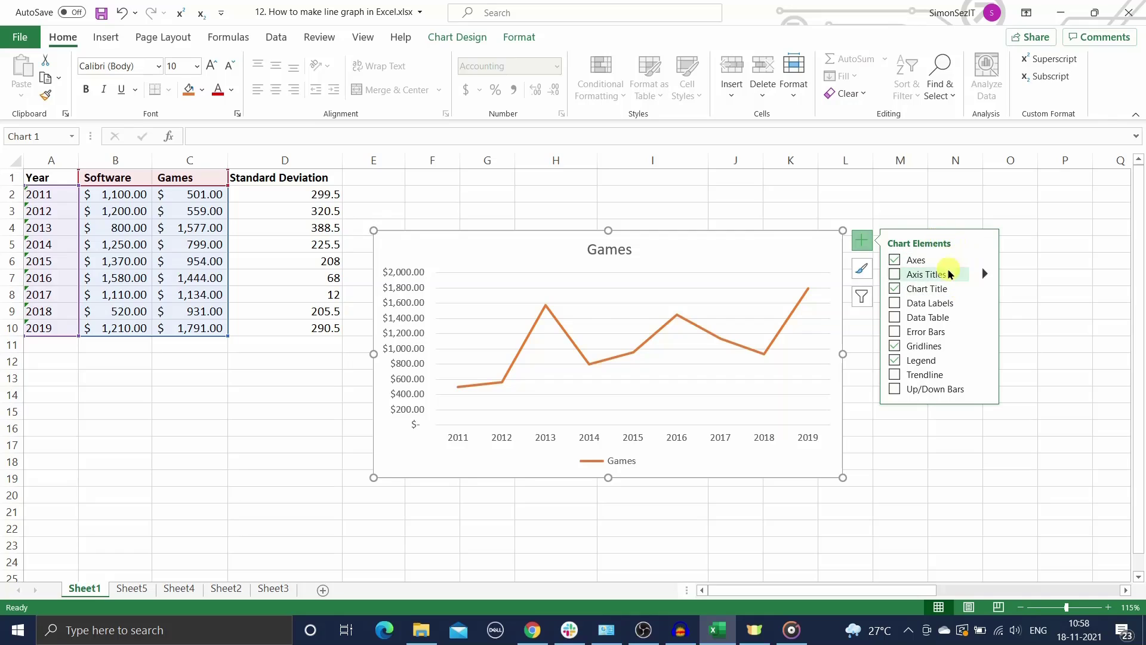
click(984, 332)
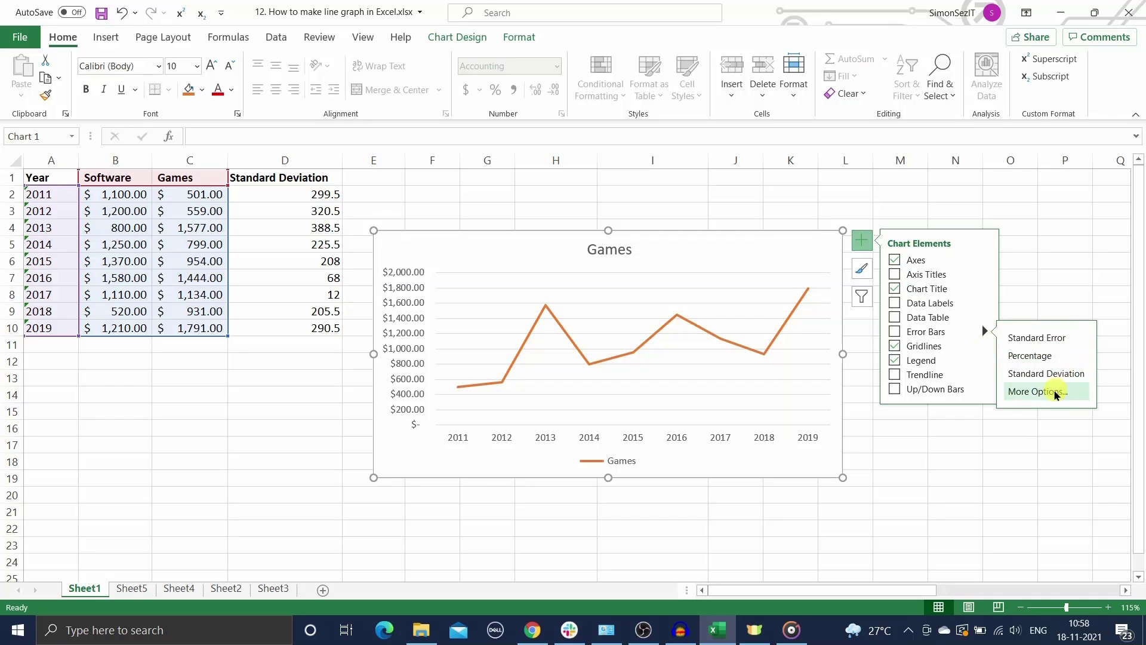
click(1029, 341)
- Keep the Games error bars at Standard Error, Both directions, with Cap in Format Error Bars
click(1052, 394)
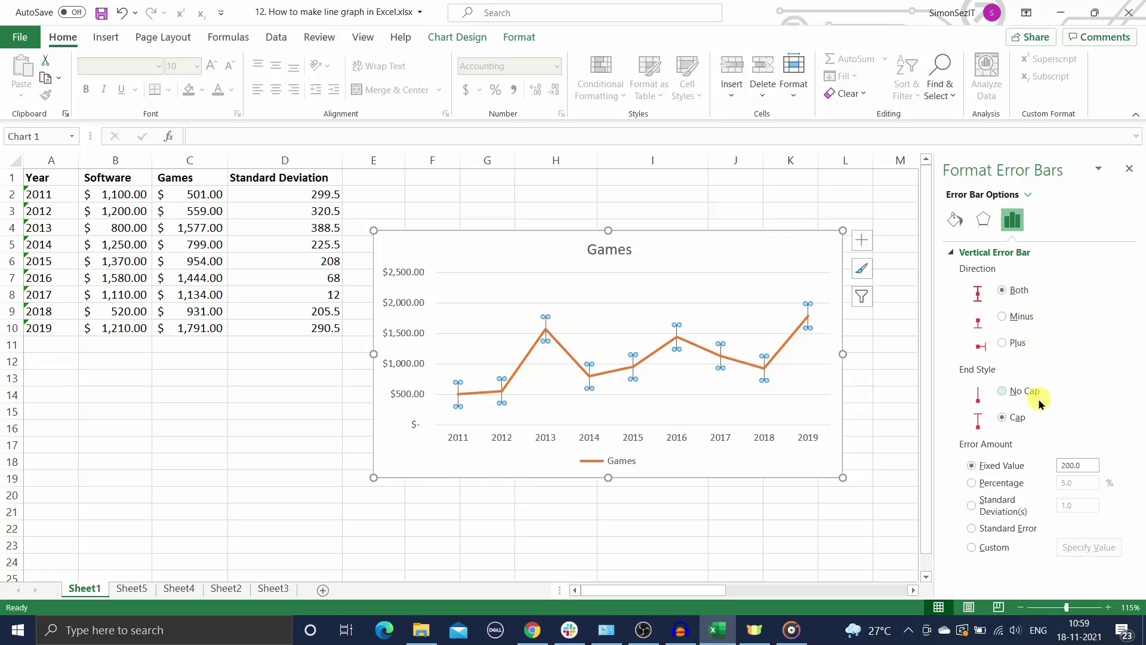
click(955, 220)
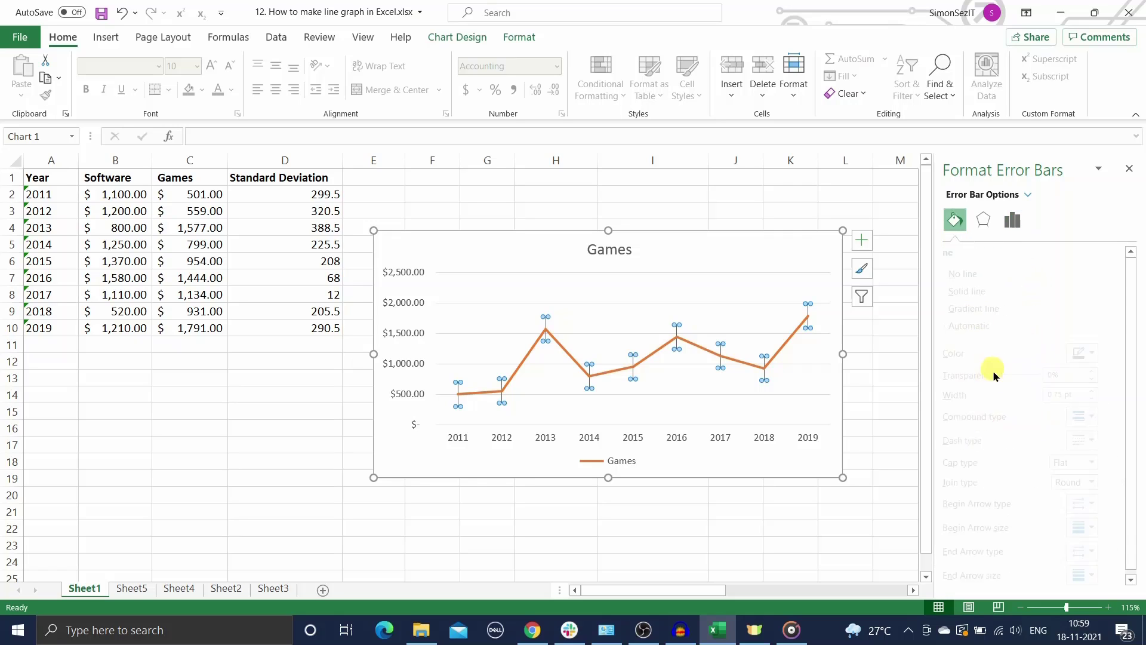
click(1128, 169)
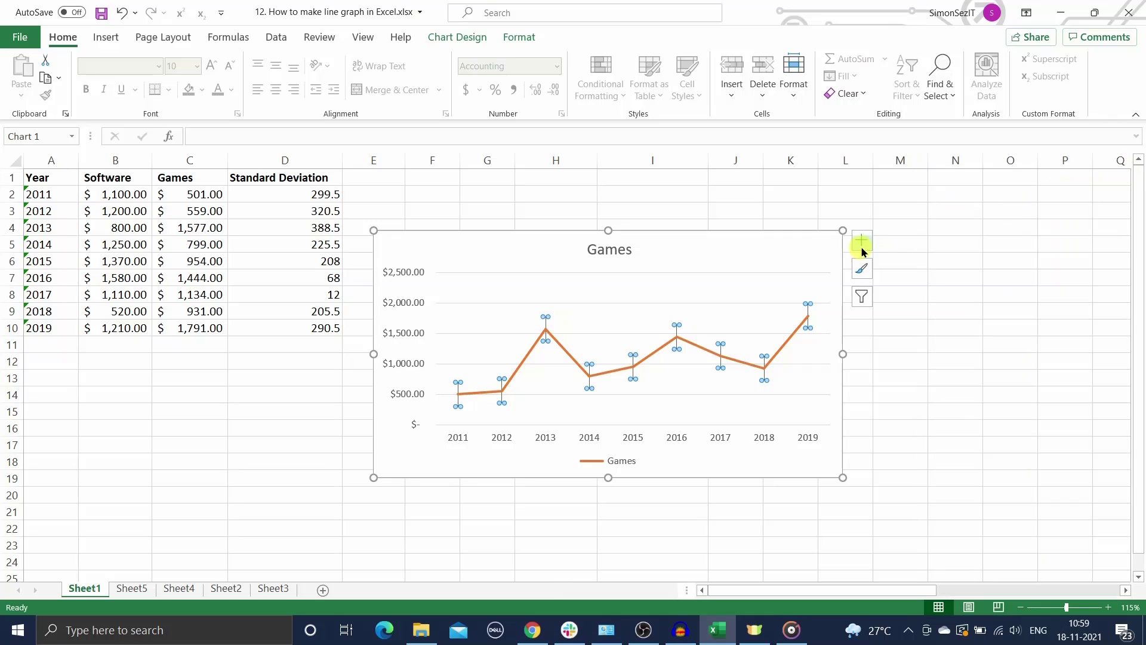
- Select the Games line's vertical error bars for formatting
click(863, 245)
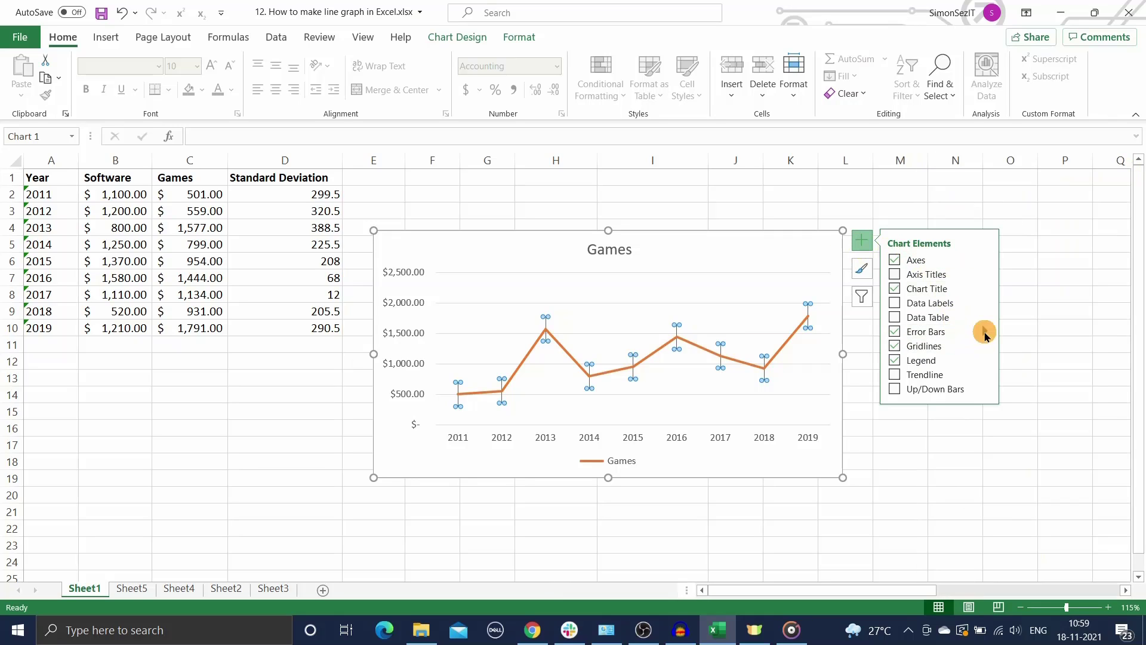
click(985, 333)
click(851, 495)
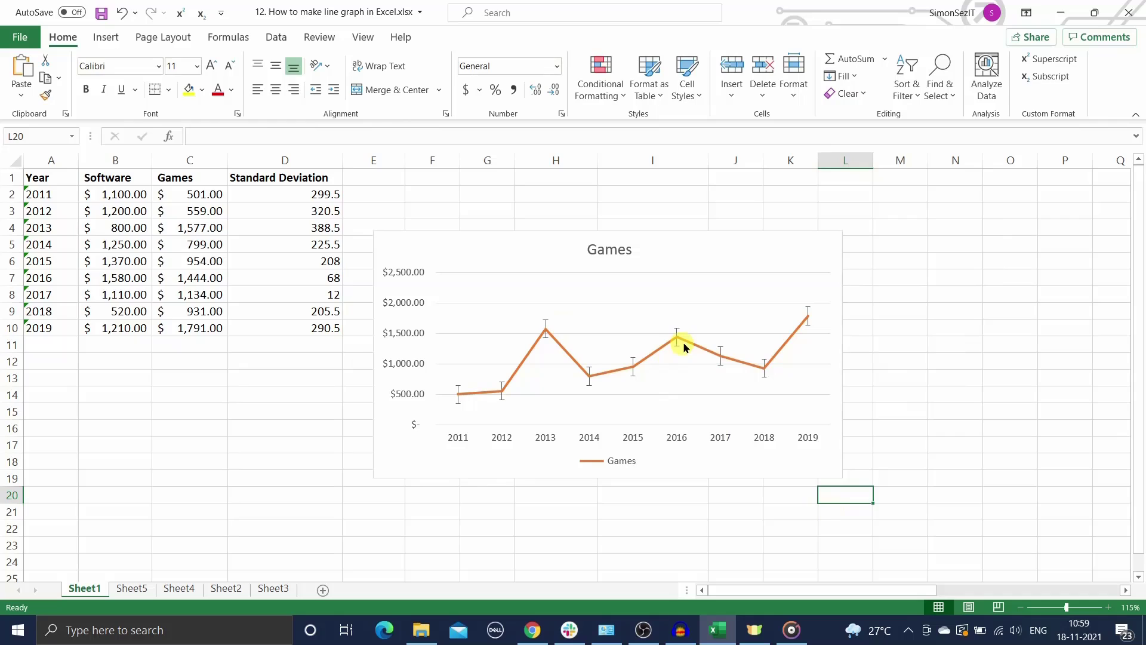
click(683, 342)
double_click(674, 333)
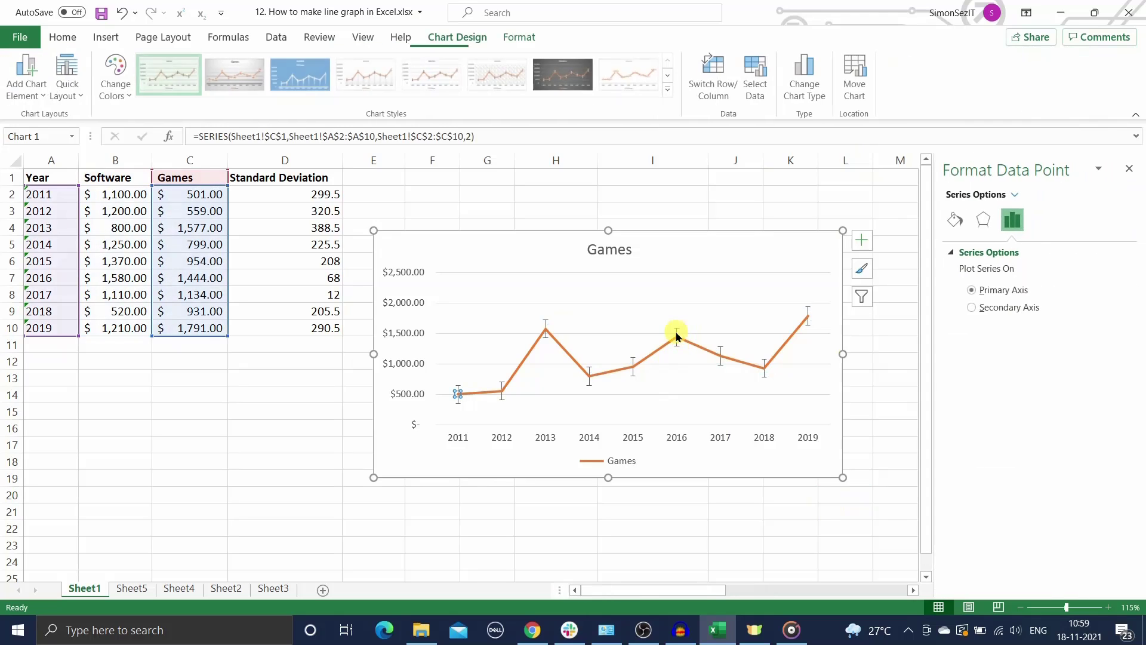
click(676, 335)
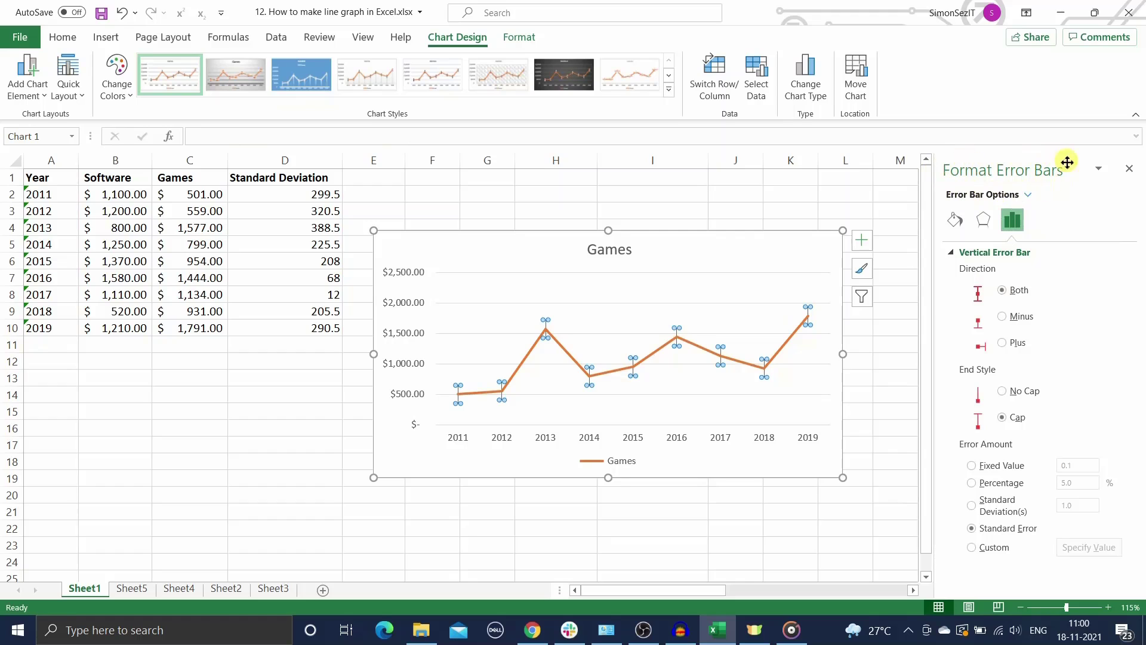
- Delete the existing standard error bars from the Games chart
click(1129, 169)
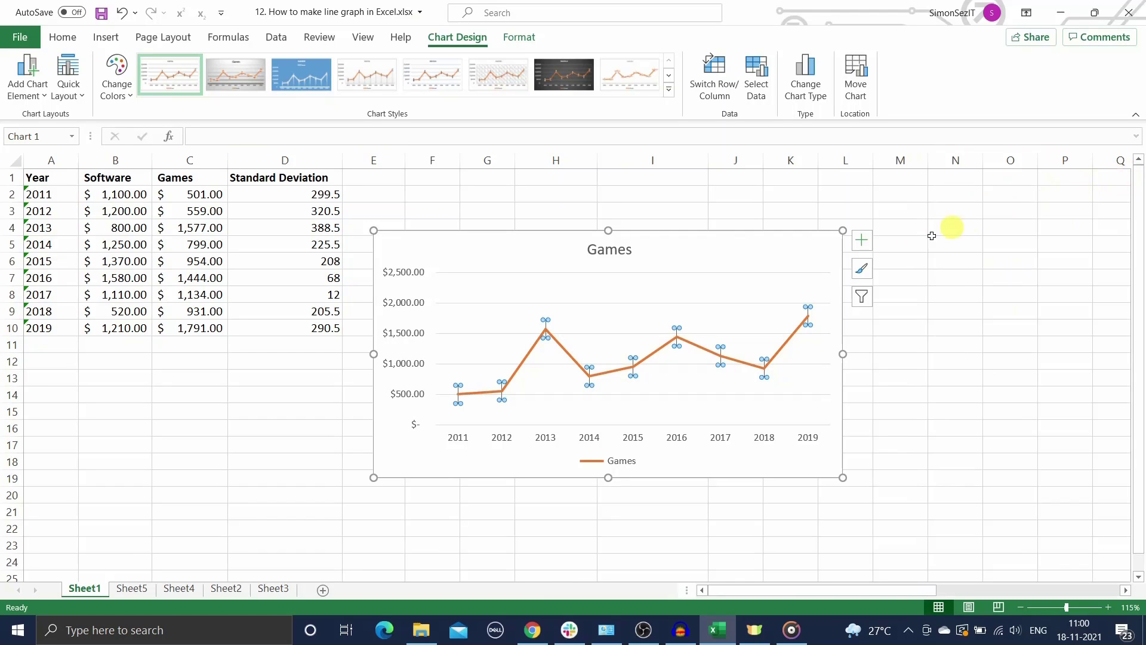
click(774, 258)
click(862, 240)
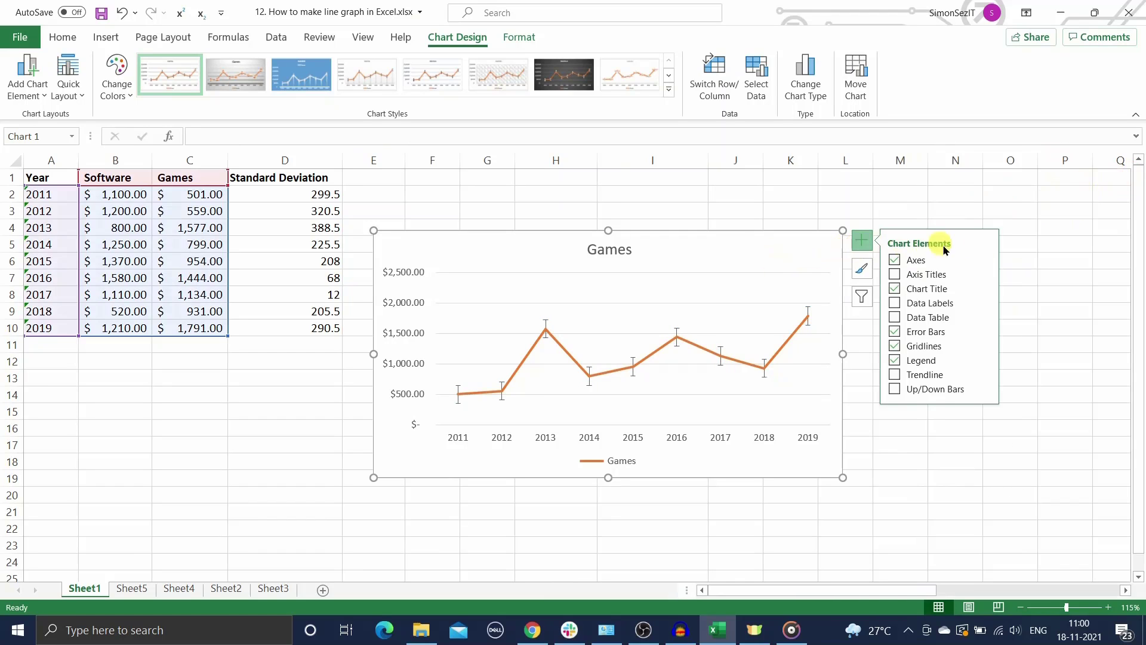
click(985, 331)
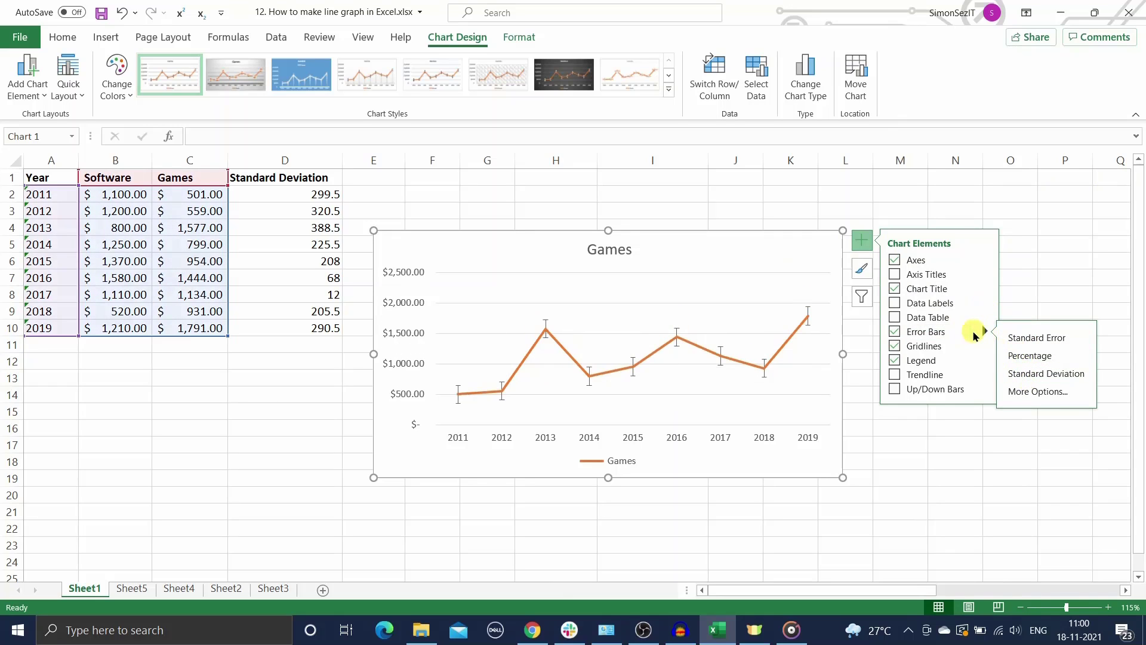
click(1041, 391)
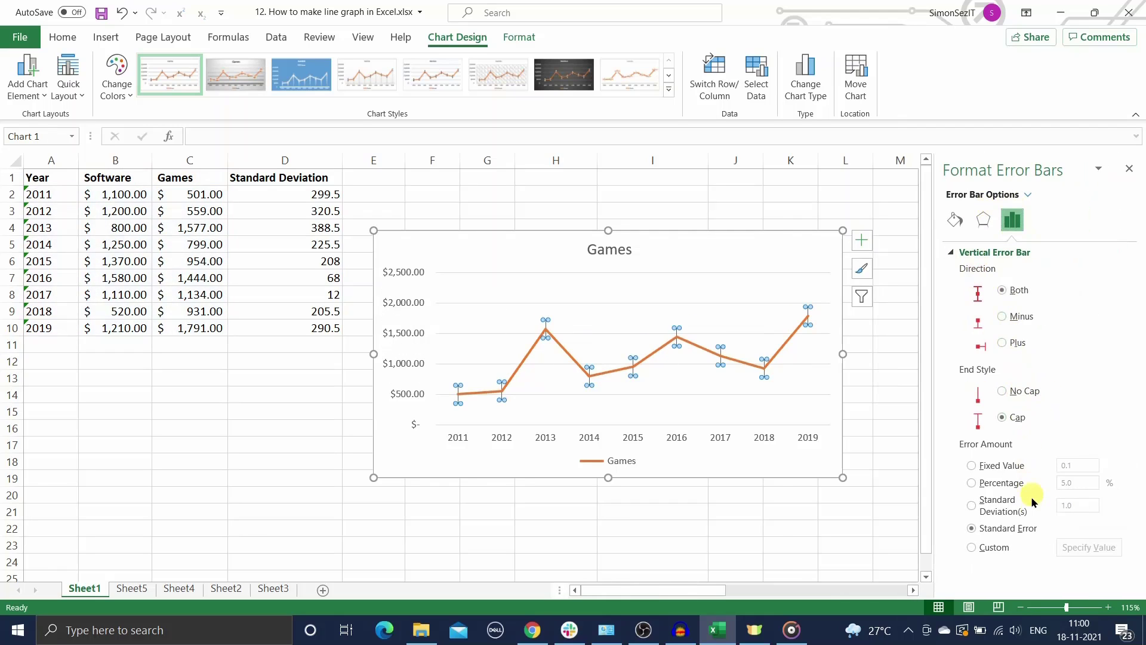
key(Delete)
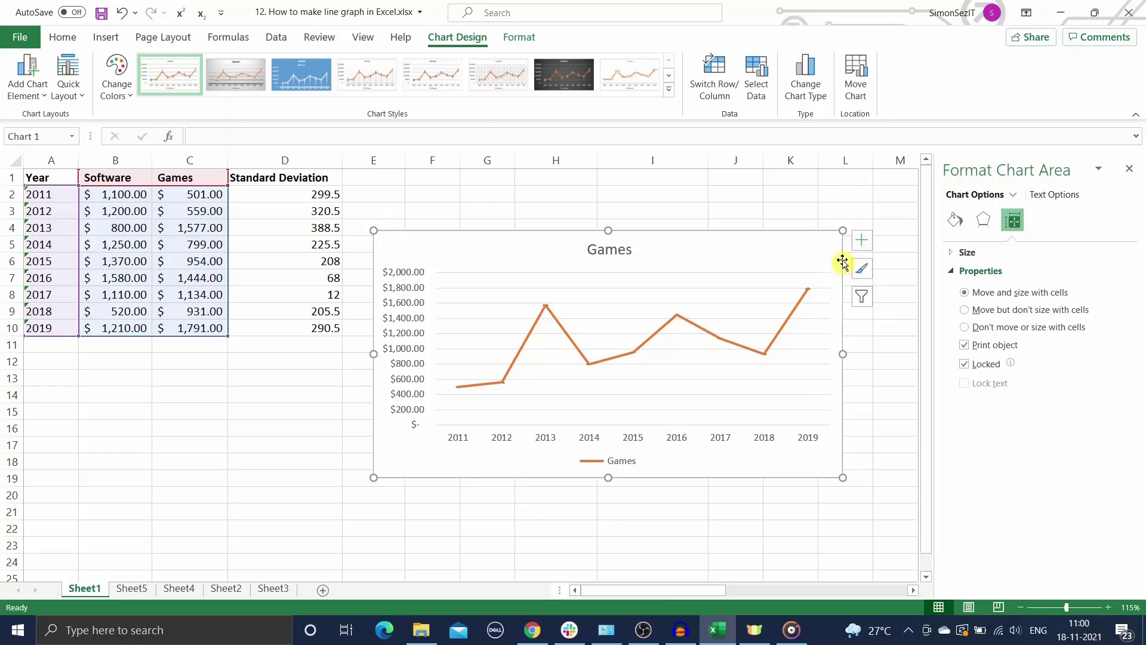
- Add Custom error bars with ={100} as the positive and negative values
click(864, 241)
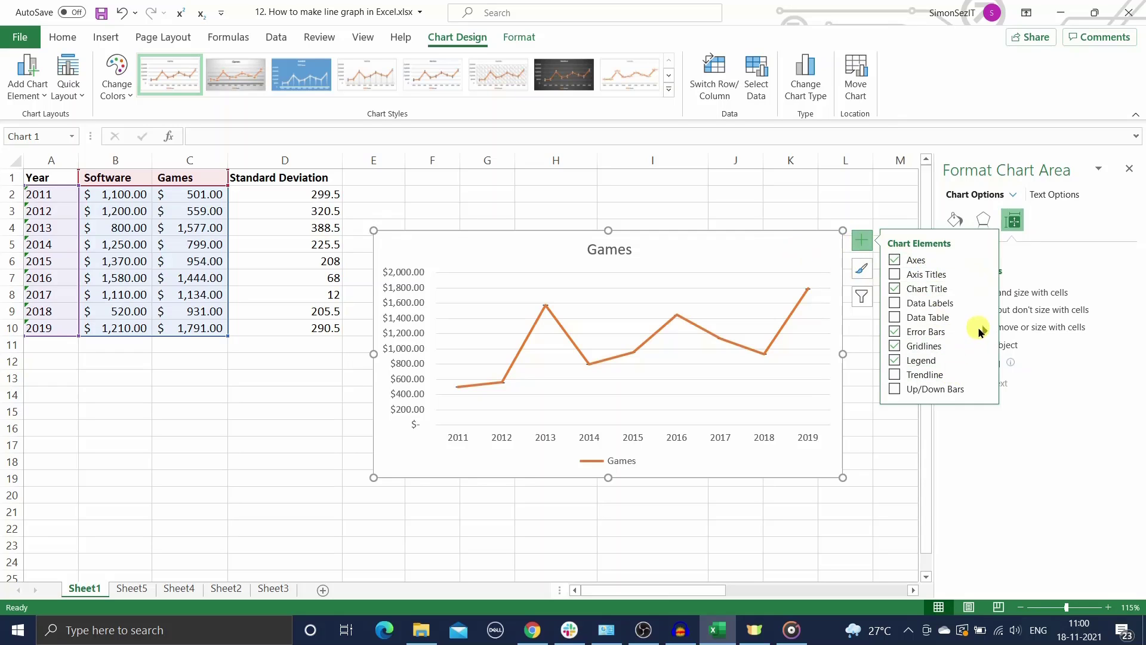
click(984, 332)
click(1015, 389)
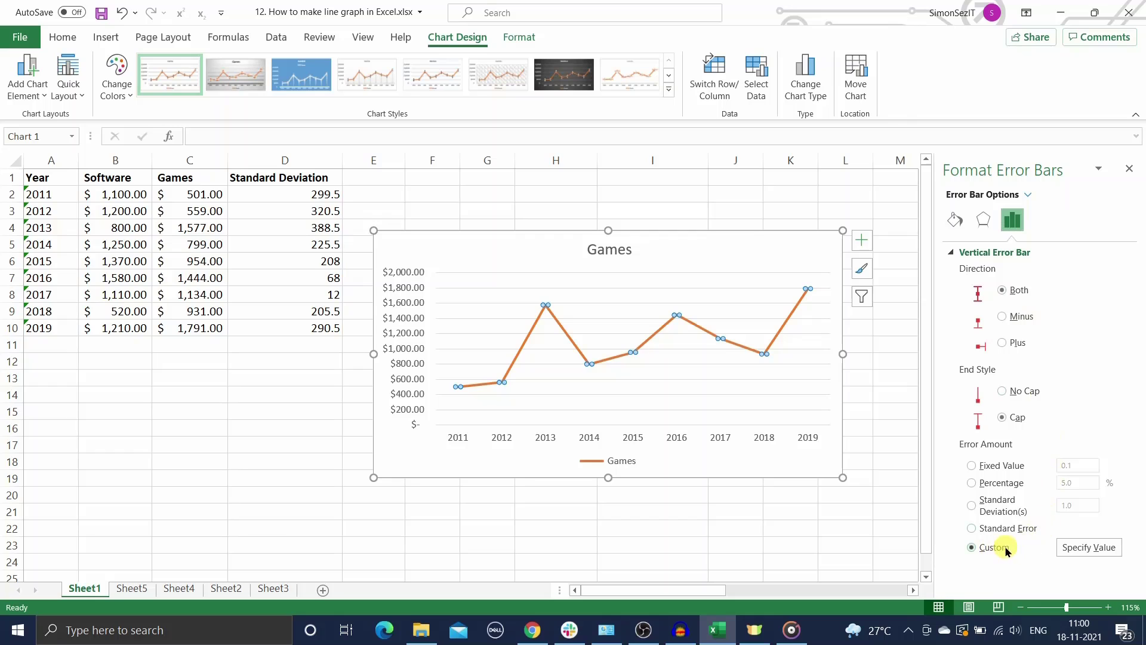
click(1063, 550)
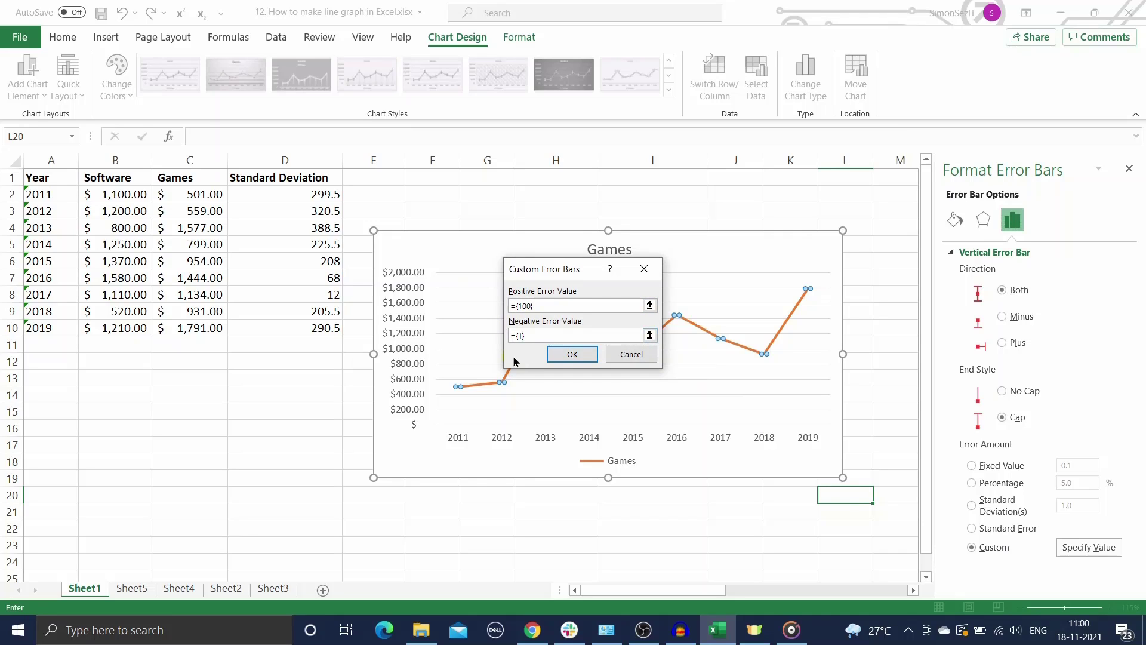
click(572, 354)
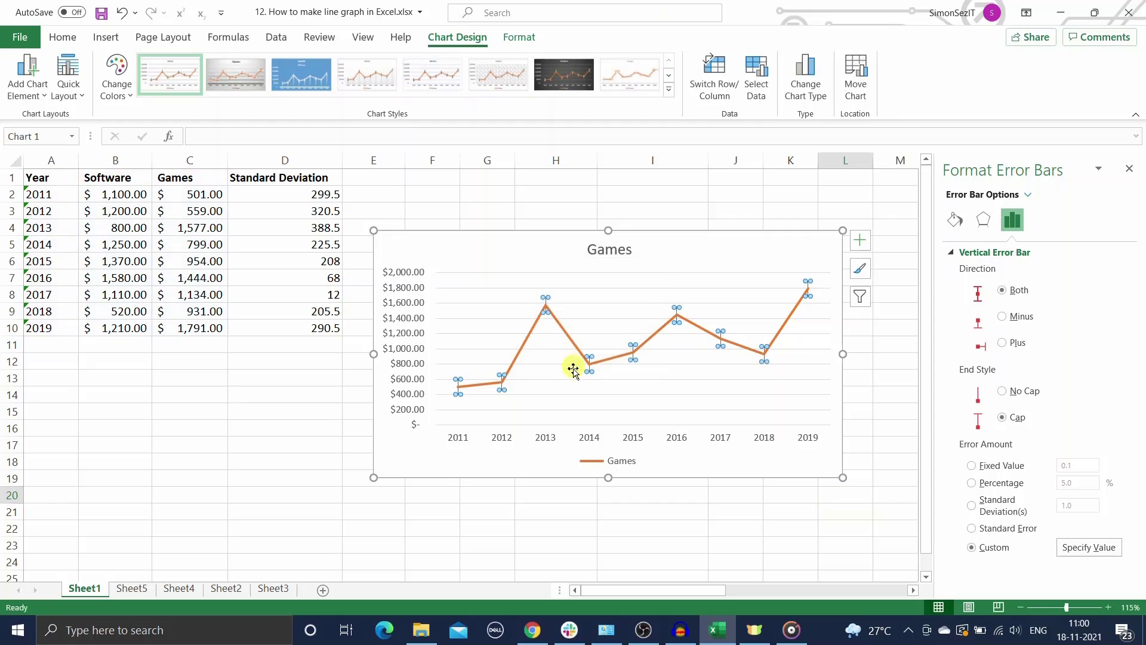
click(692, 404)
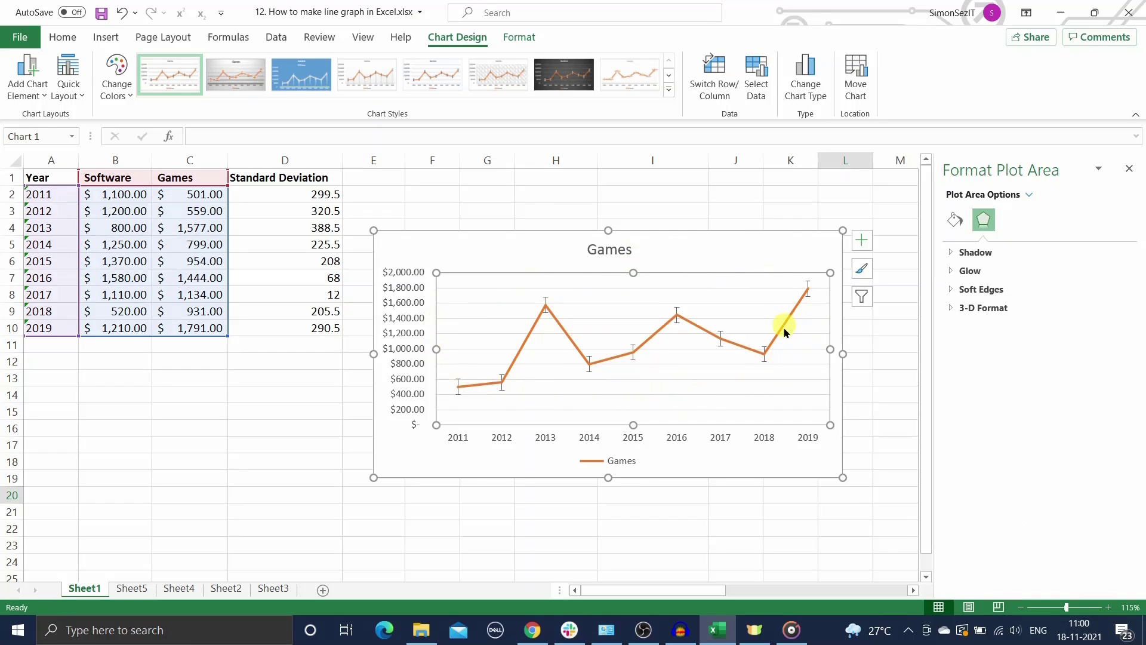
click(674, 260)
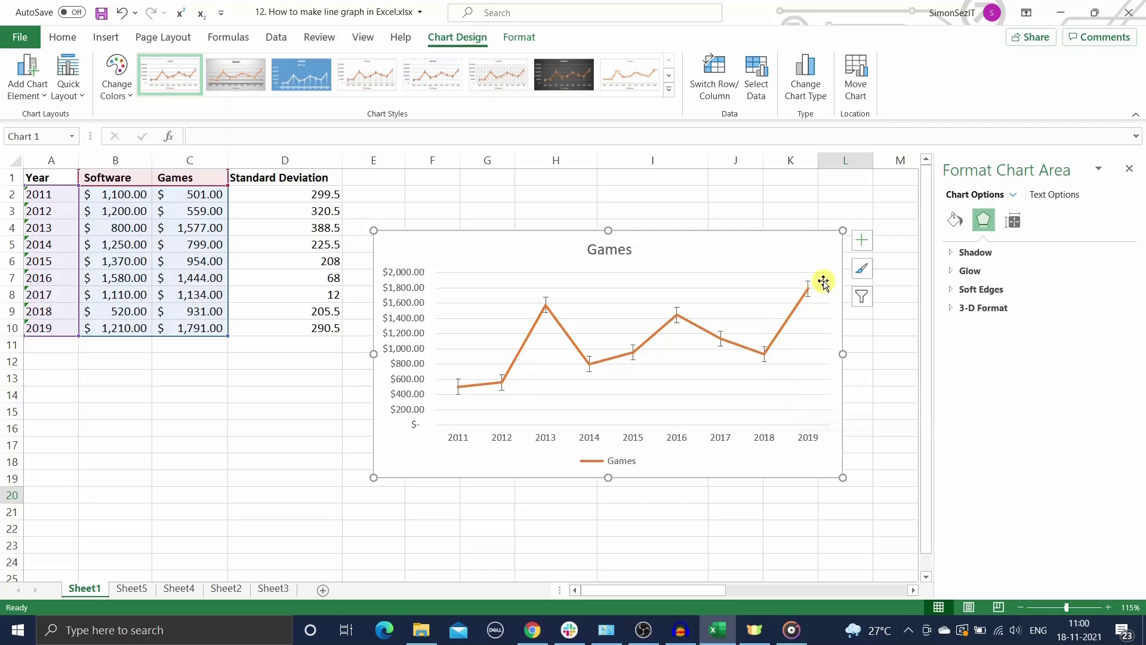
click(299, 178)
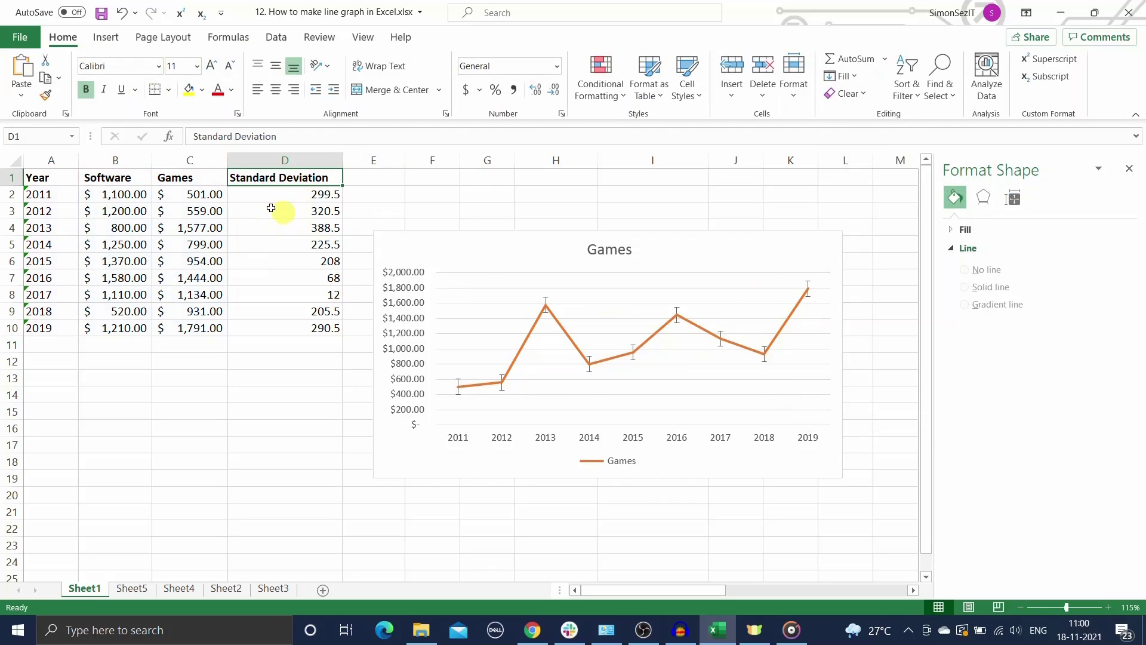
click(292, 193)
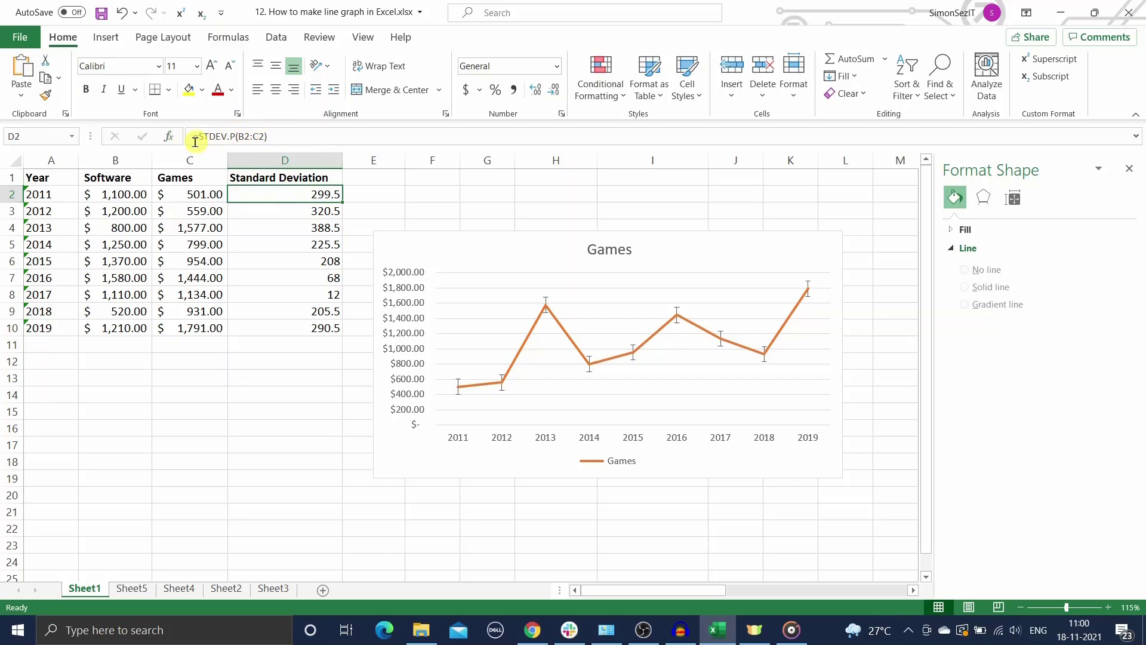
click(317, 211)
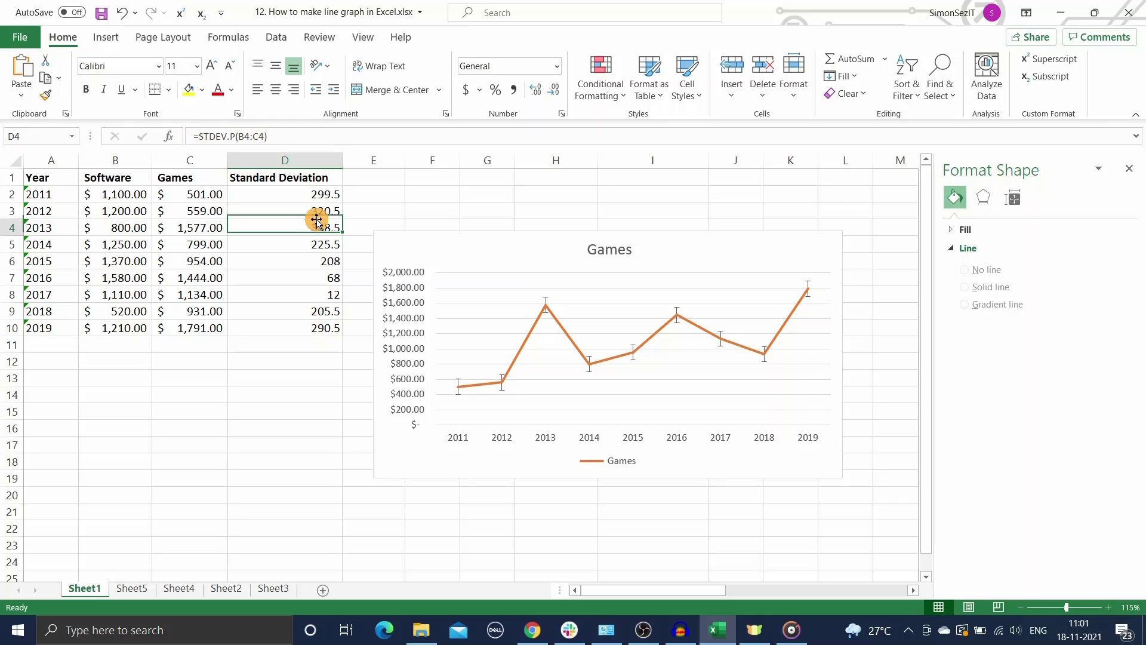
click(317, 227)
click(317, 244)
click(316, 265)
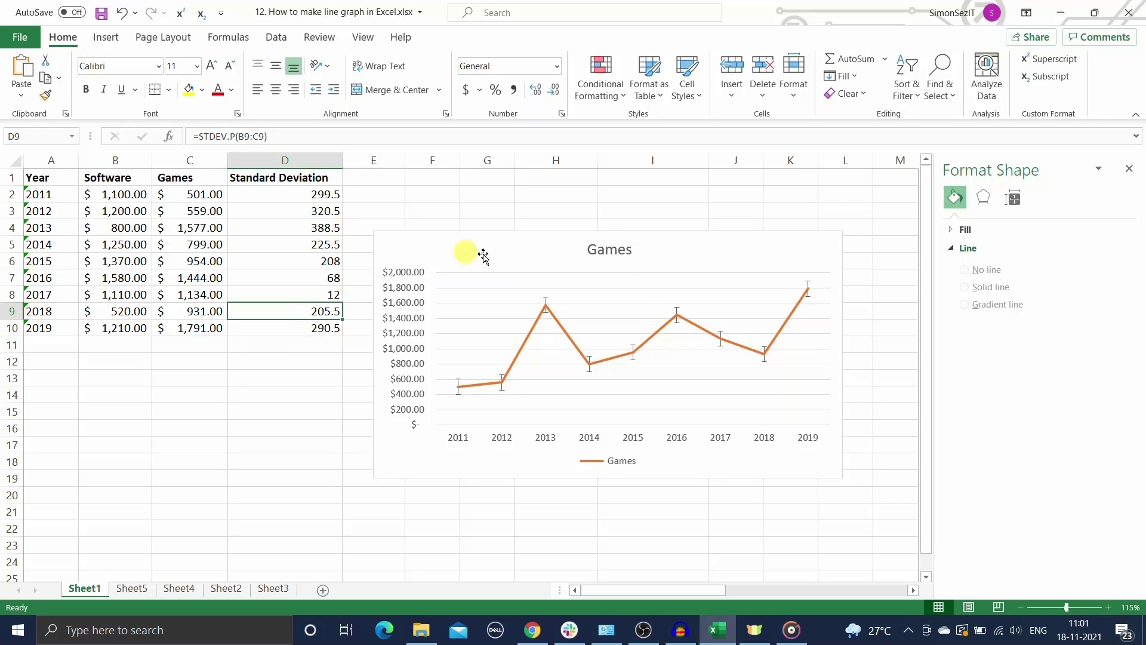
click(662, 257)
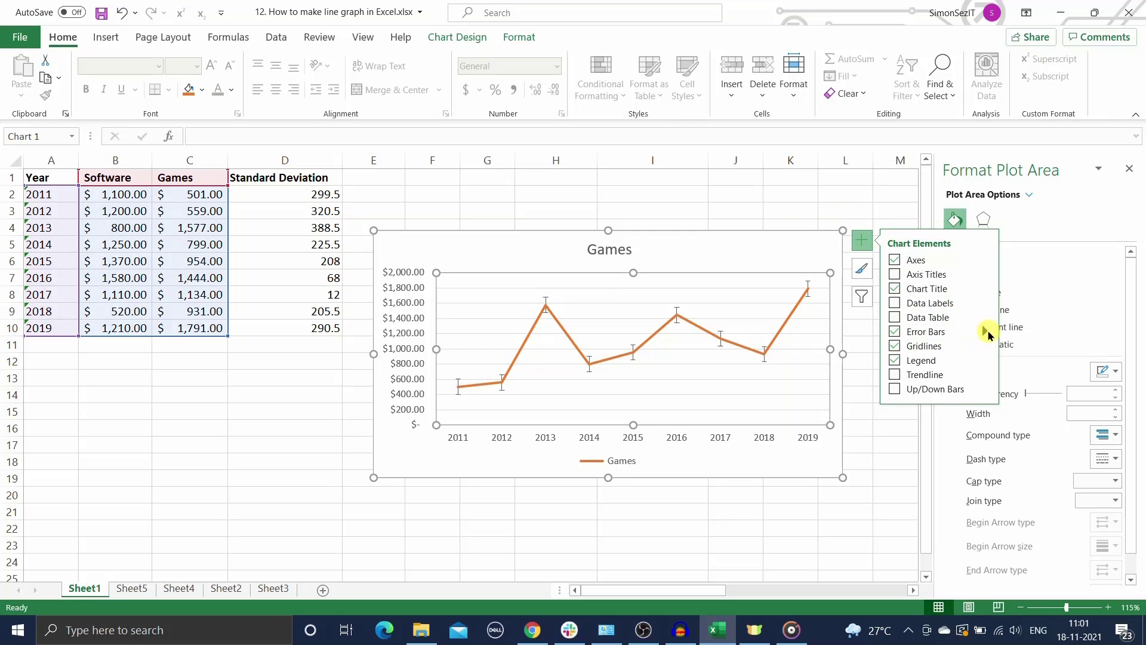
- Set the Custom positive and negative error values to D2:D10, the Standard Deviation column
mouse_move(989, 335)
click(1025, 390)
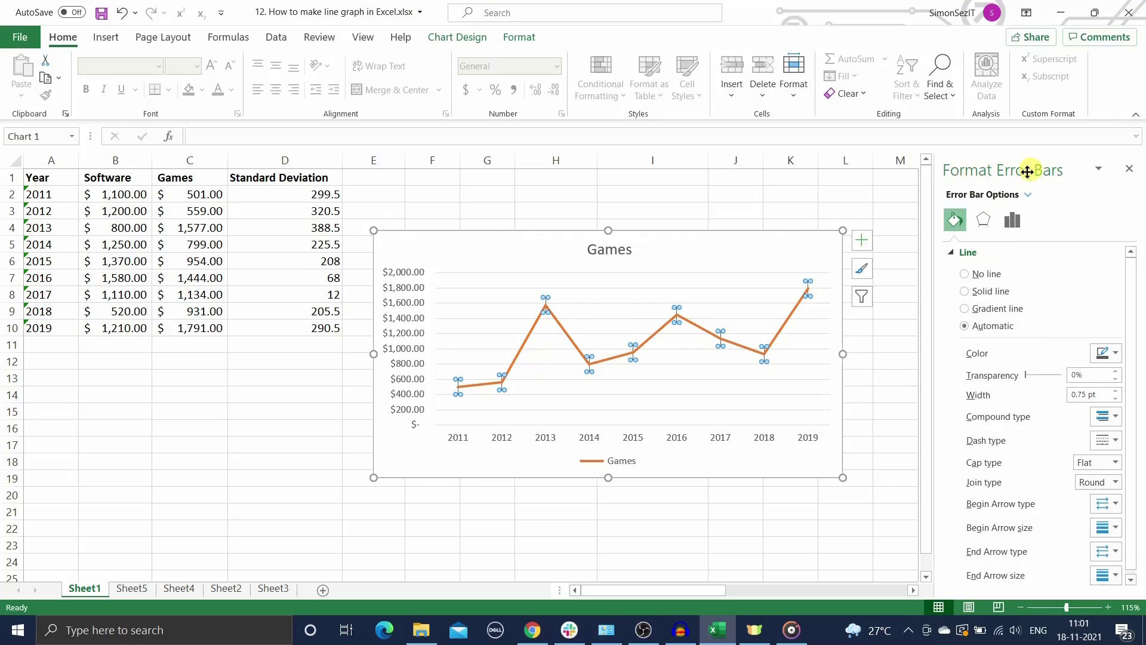
click(1013, 223)
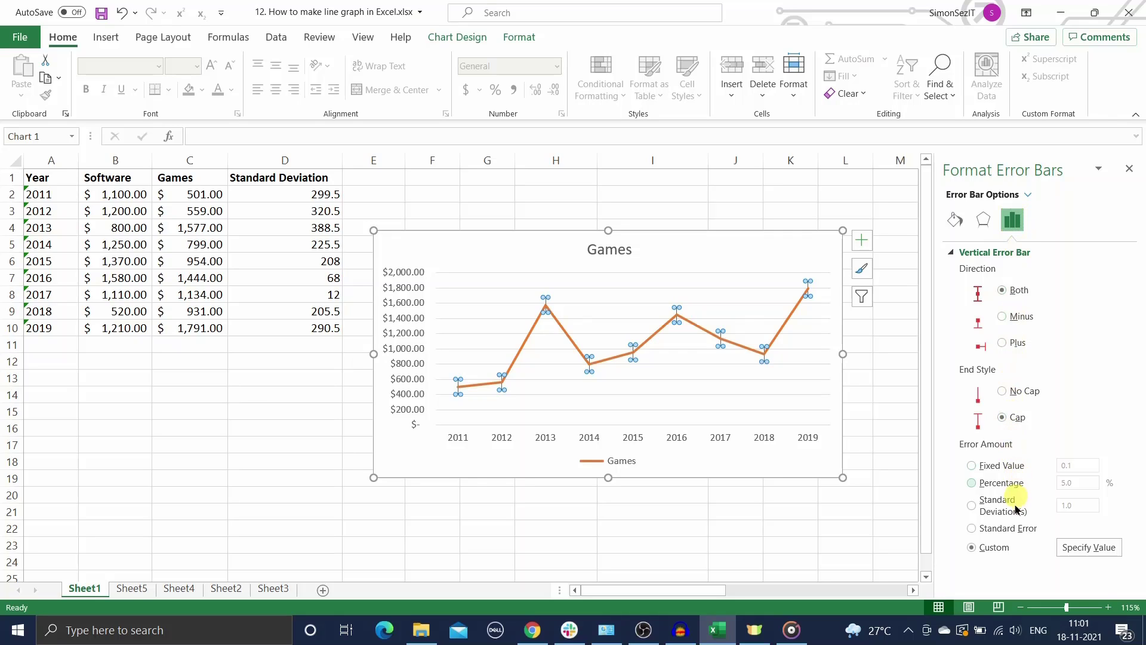
click(1084, 552)
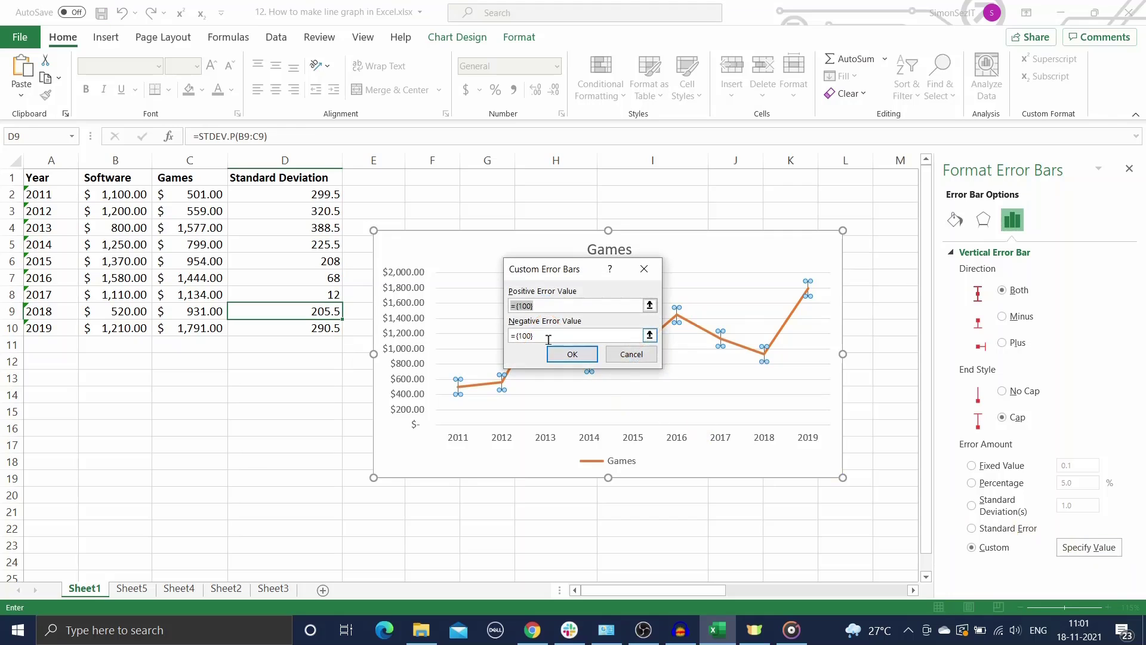
click(547, 303)
drag(286, 194, 288, 327)
click(536, 336)
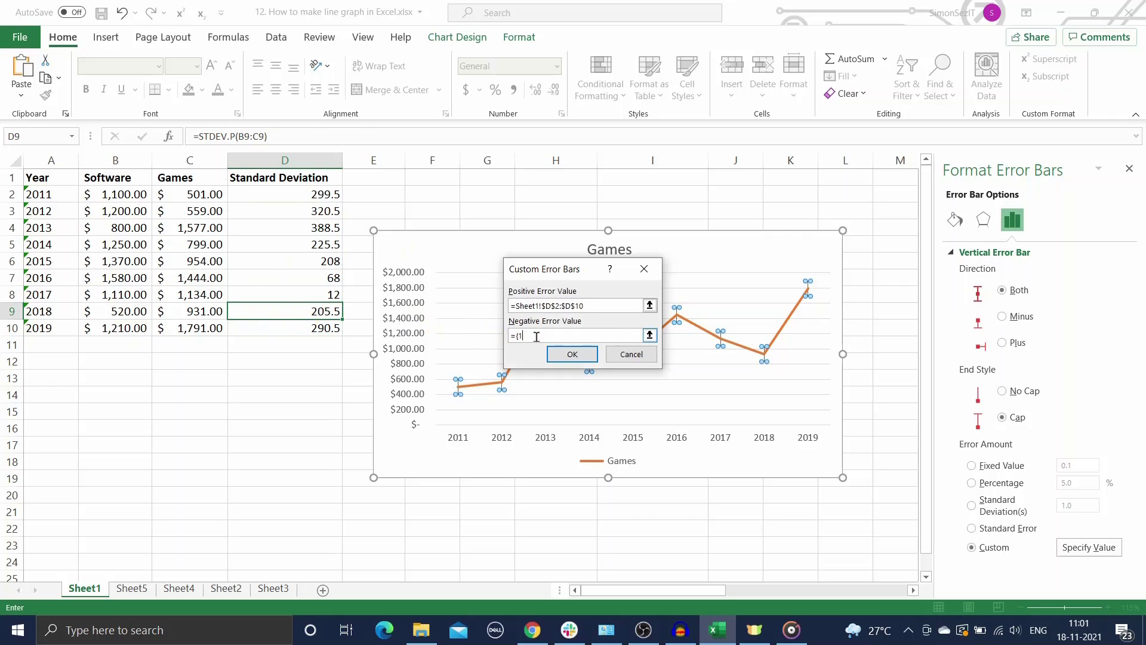
drag(284, 194, 282, 327)
key(Return)
click(586, 558)
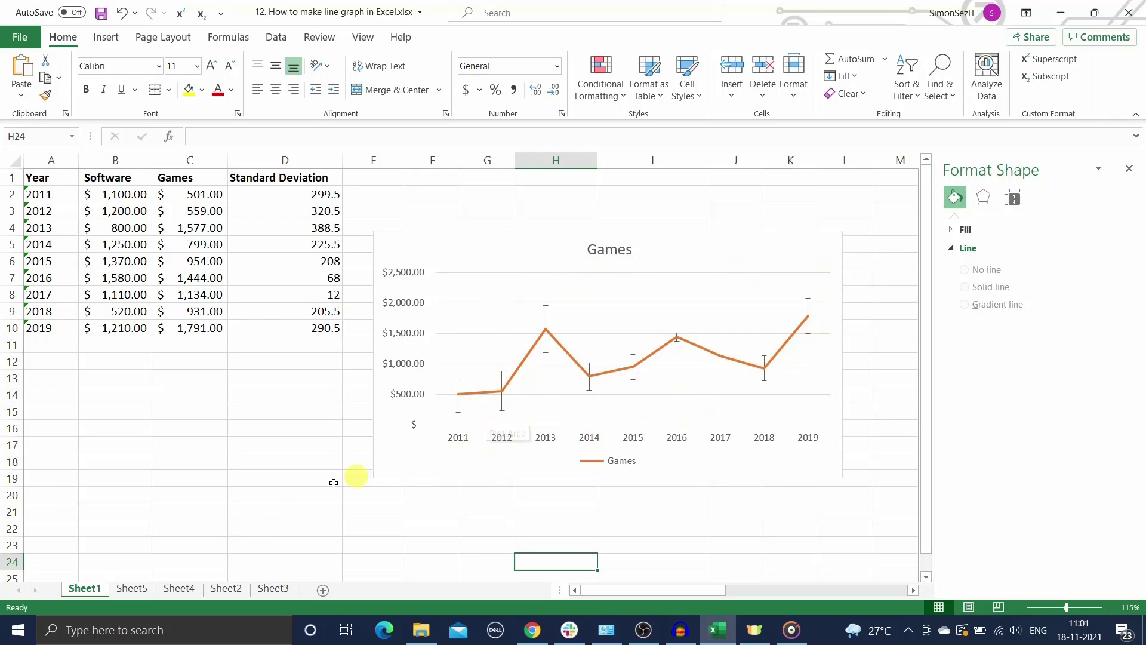
- Close the Format Picture pane on Sheet4, glance at Sheet5's Profit chart, and return to Sheet4
click(181, 586)
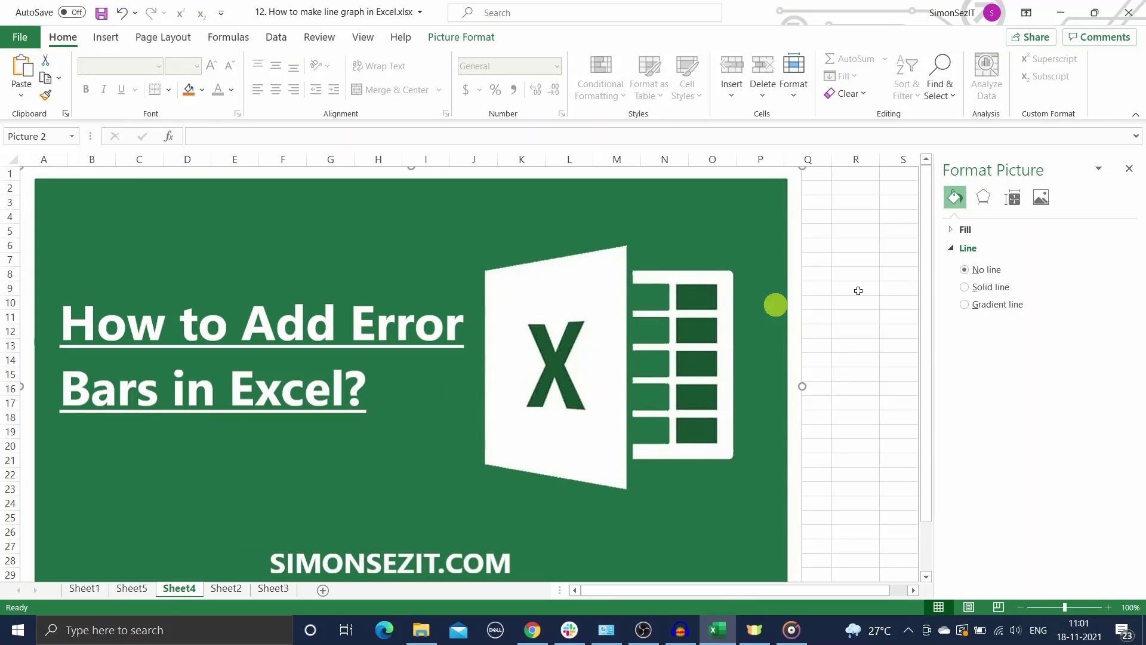
click(1129, 169)
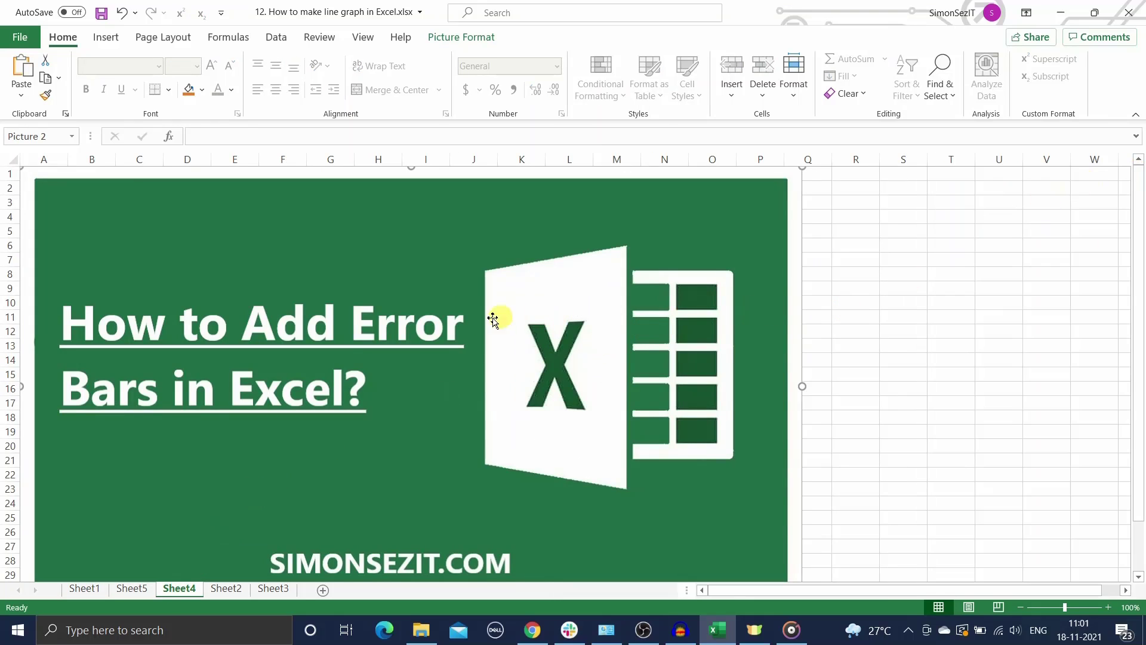
click(133, 588)
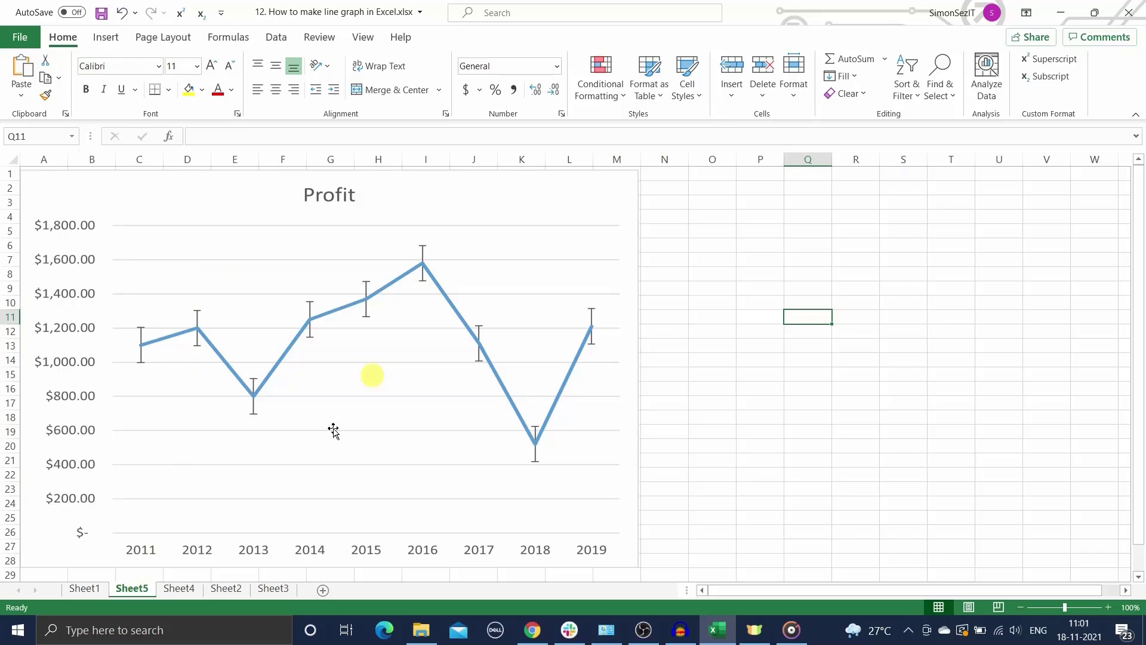
click(173, 589)
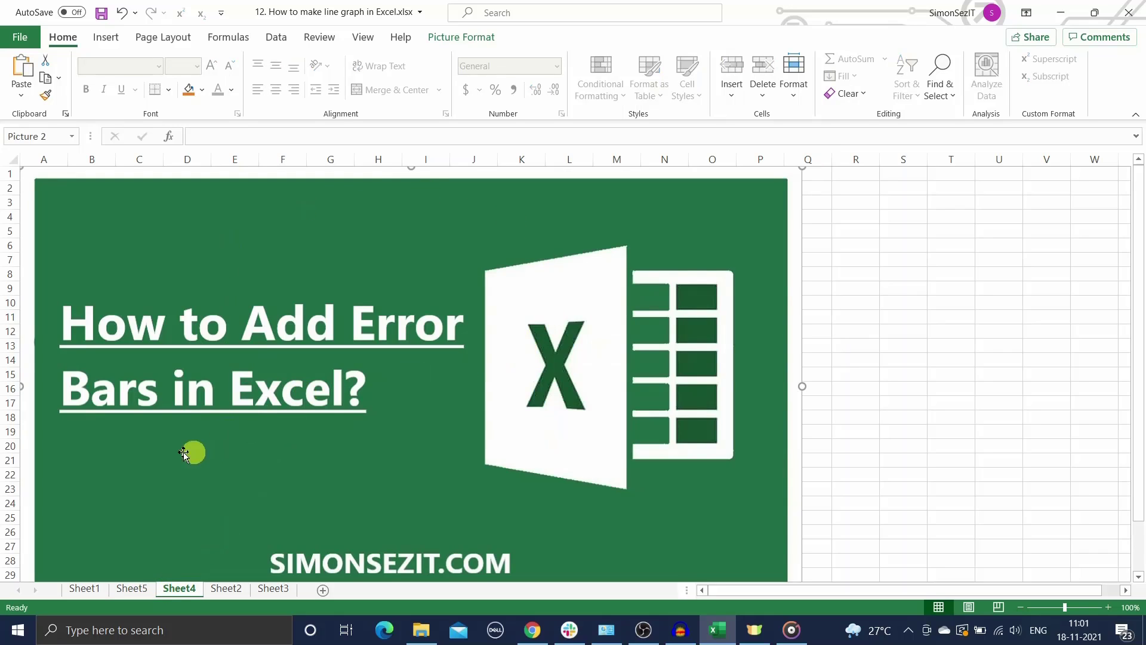